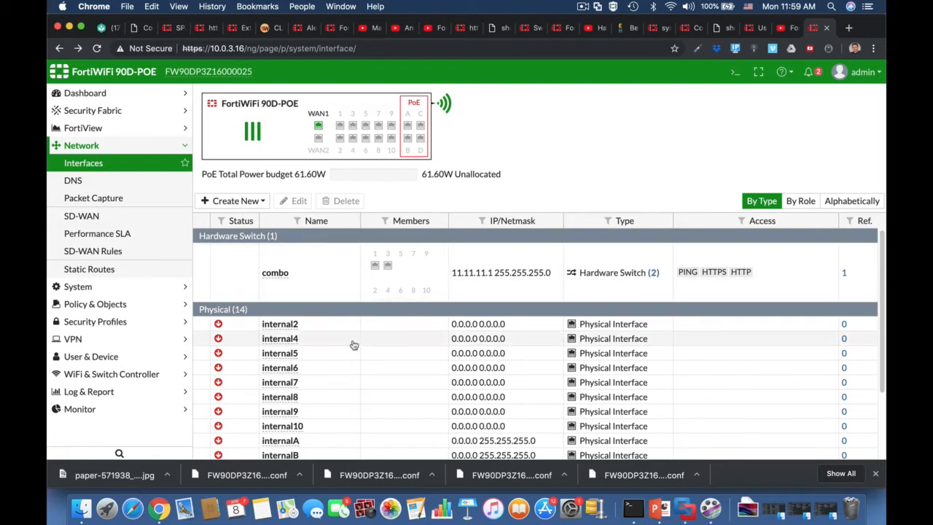
- Review the interface list and open the internal5 physical interface for editing
scroll(354, 345, "down", 3)
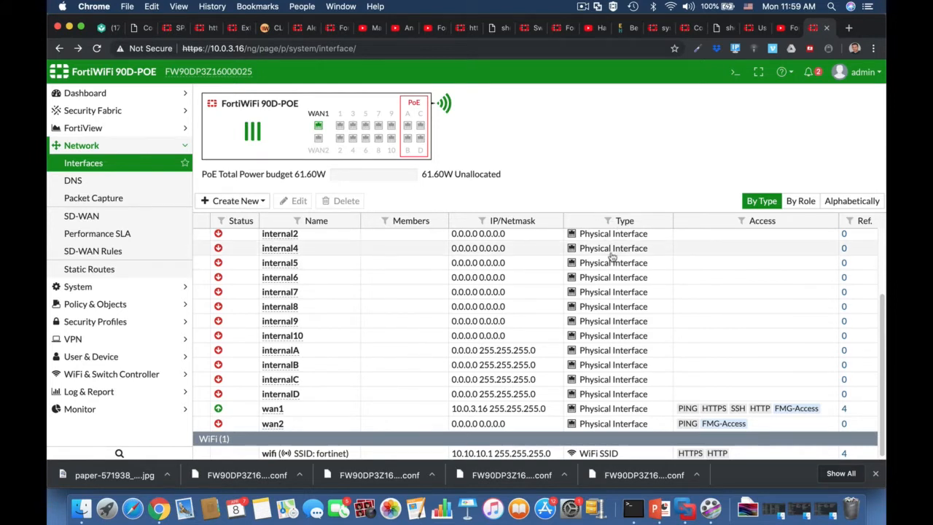
scroll(613, 256, "up", 3)
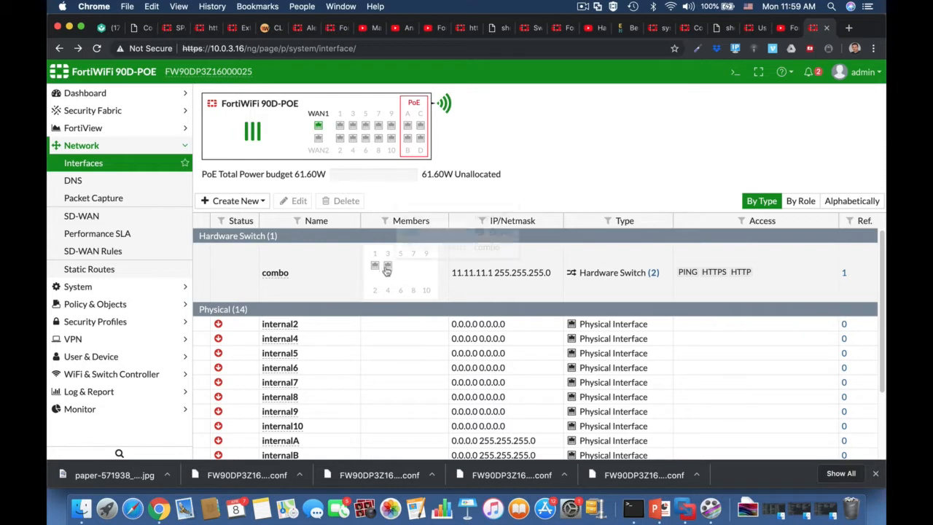
mouse_move(391, 275)
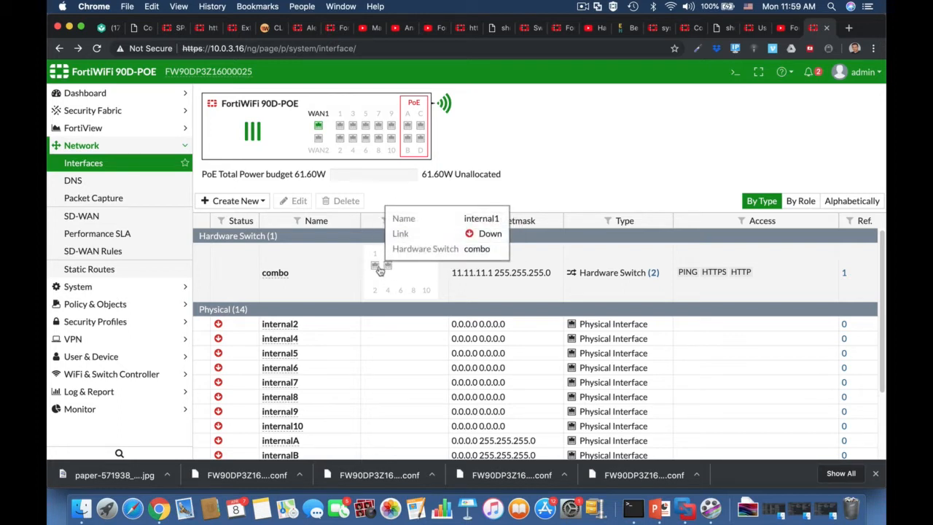
left_click(400, 344)
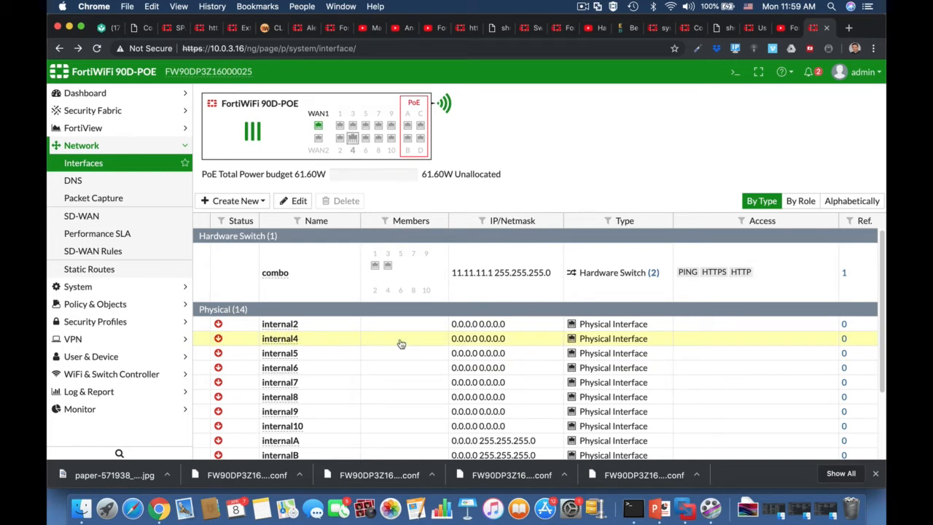
scroll(400, 343, "down", 3)
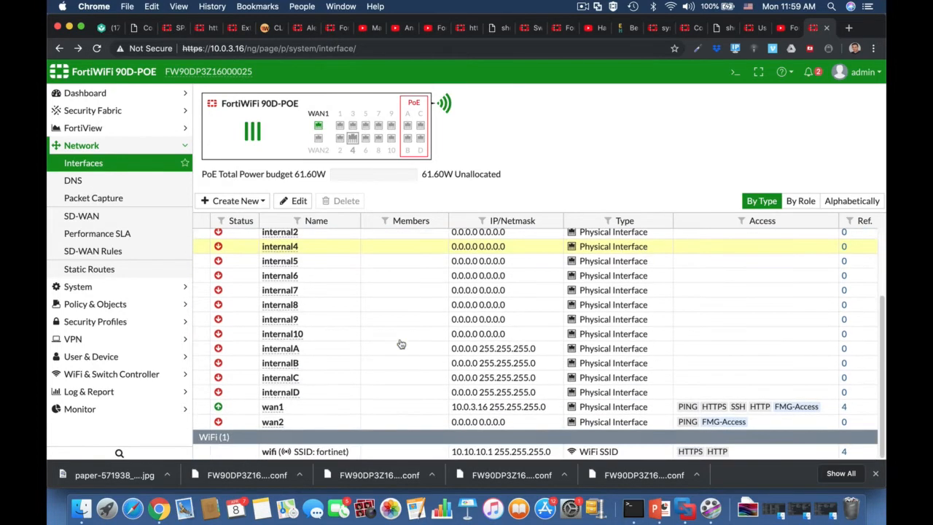
left_click(299, 265)
left_click(300, 202)
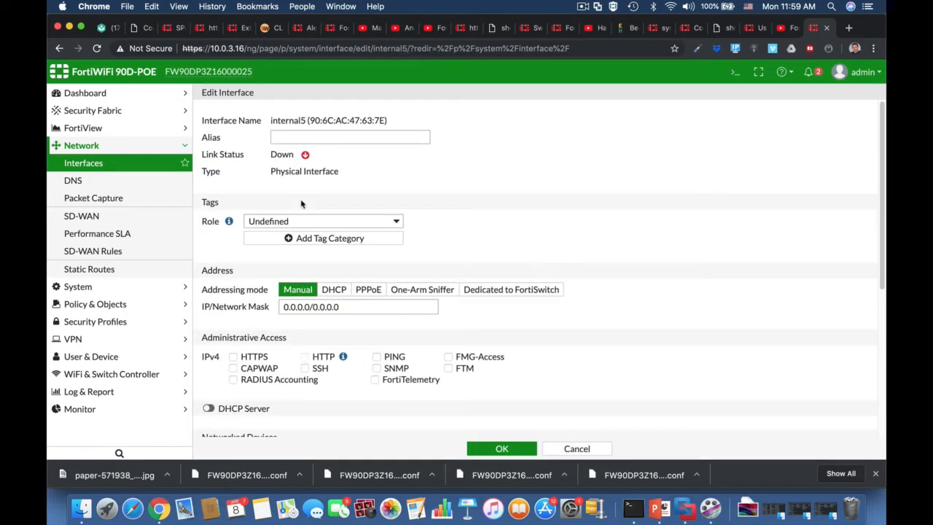
- Give the internal5 interface the alias Marketing Lan and set its role to LAN
left_click(290, 136)
type("Ma")
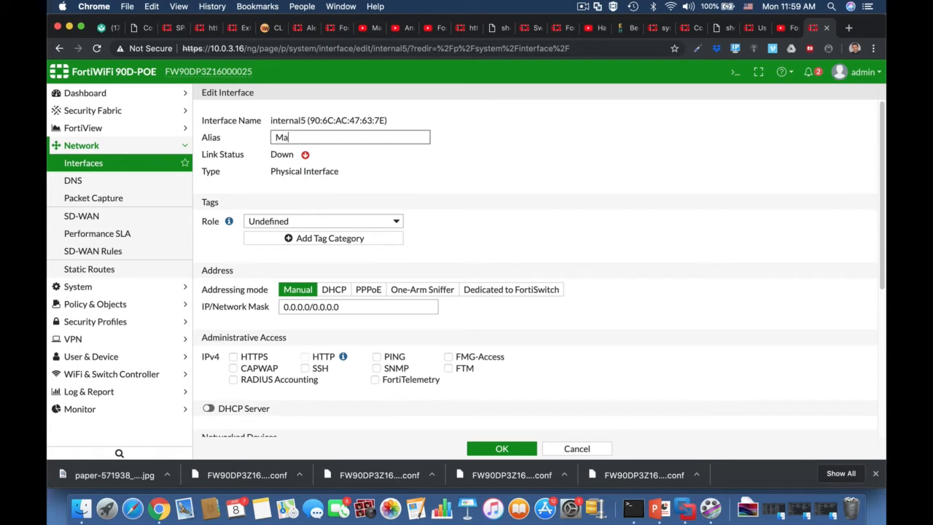
type("rketing Lan")
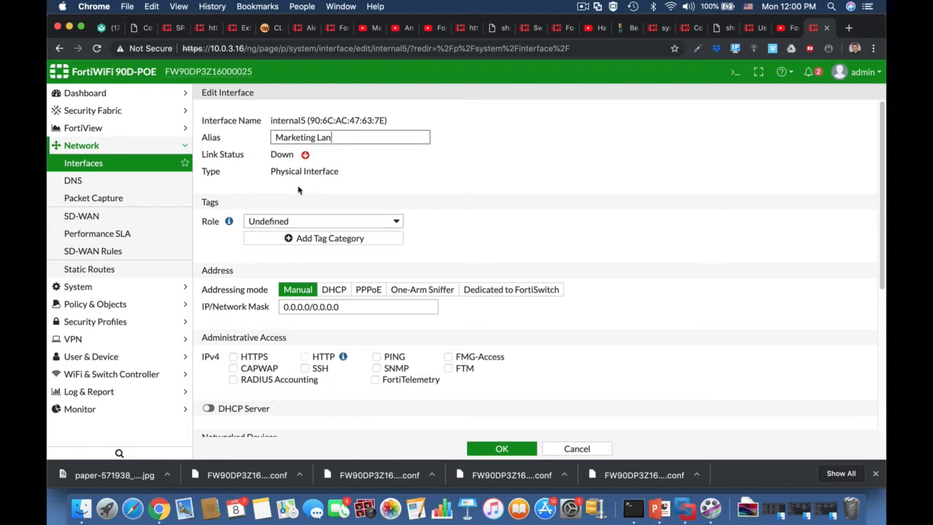
left_click(306, 224)
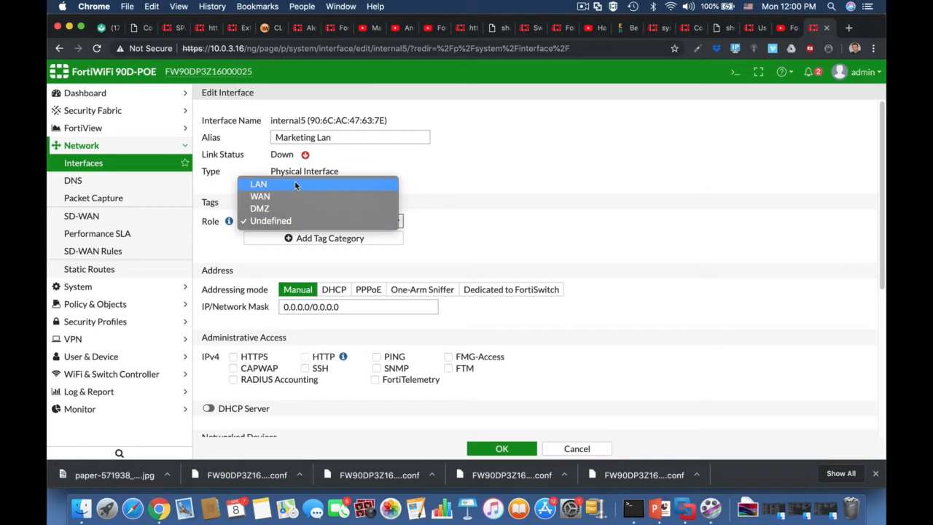
left_click(295, 185)
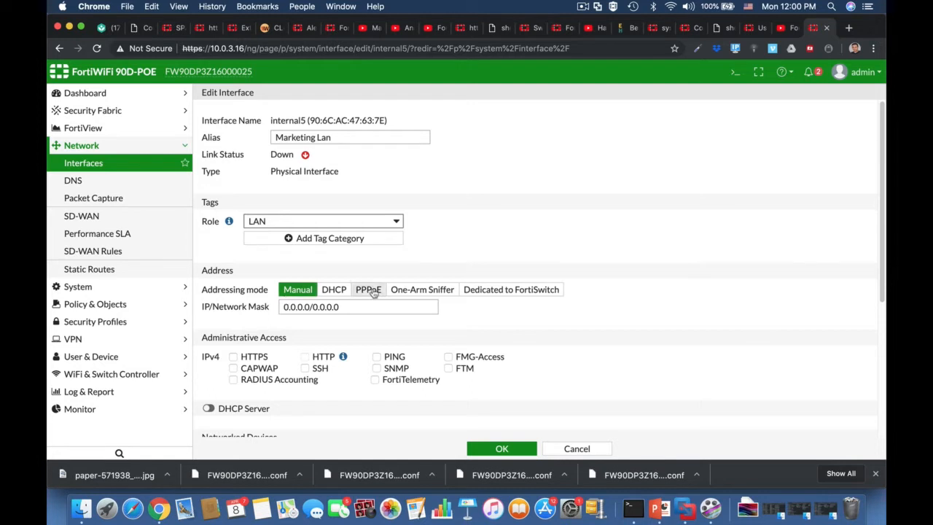
- Set the interface's manual IP/Network Mask to 10.0.2.1/255.255.255.0
left_click_drag(311, 307, 264, 309)
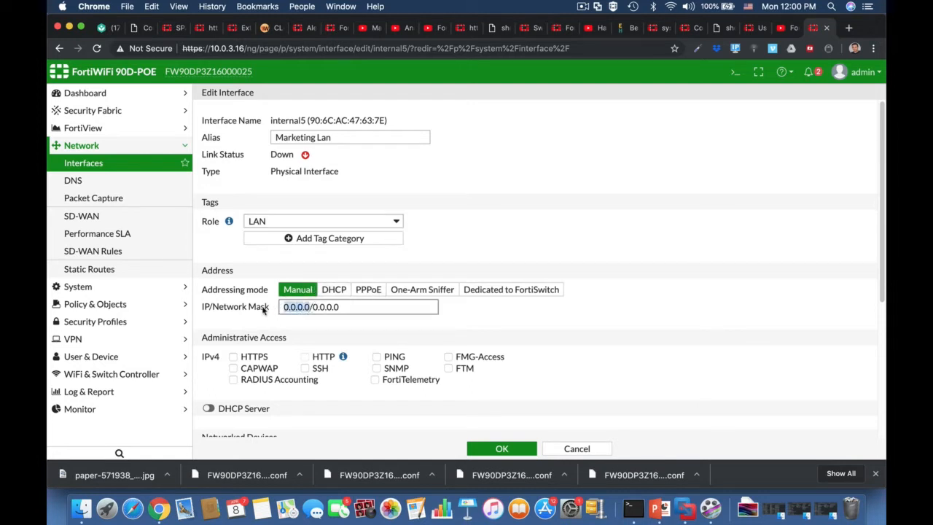
type("12.12.12")
key("BackSpace")
key("BackSpace")
key("BackSpace")
key("BackSpace")
key("BackSpace")
key("BackSpace")
key("BackSpace")
type("0.0.2.1")
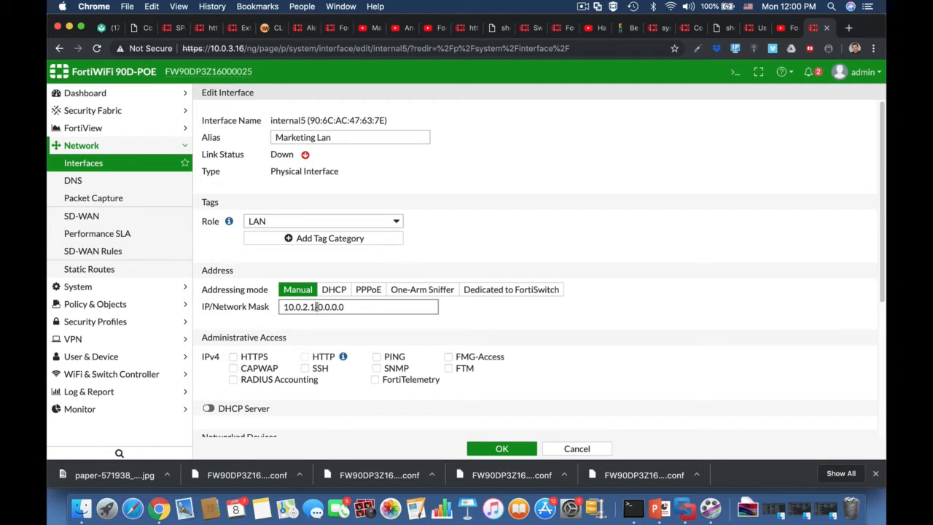
left_click_drag(318, 307, 360, 309)
type("255.255.255.0")
- Allow PING and SNMP as IPv4 administrative access and enable the DHCP server on the interface
scroll(309, 363, "down", 3)
scroll(309, 363, "down", 1)
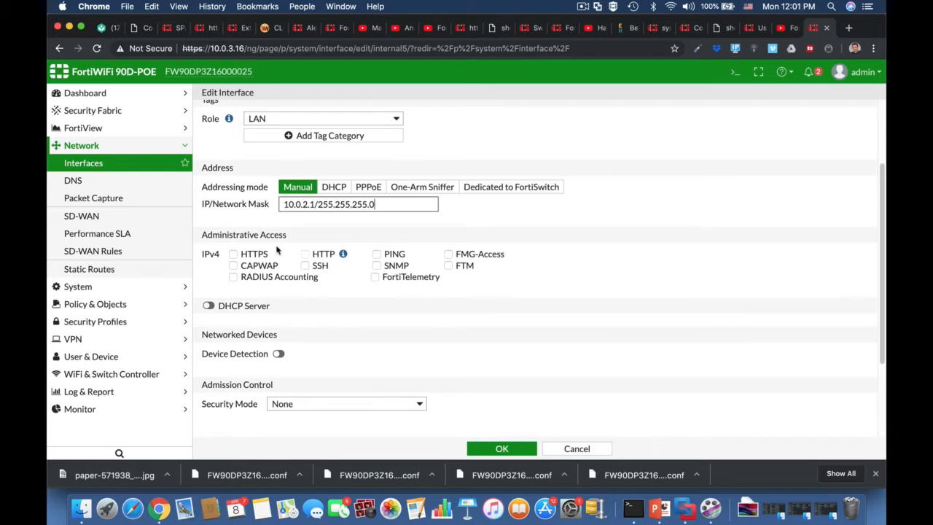
left_click(377, 254)
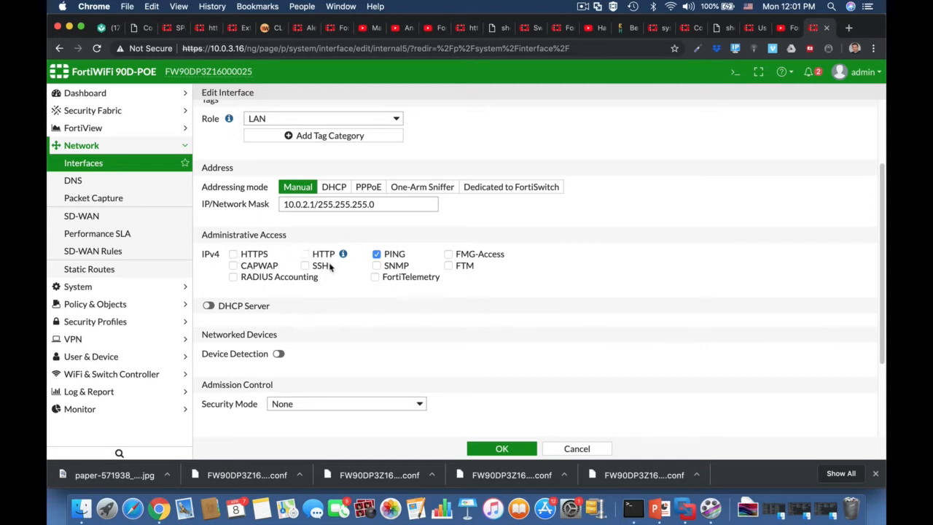
left_click(376, 267)
left_click(209, 307)
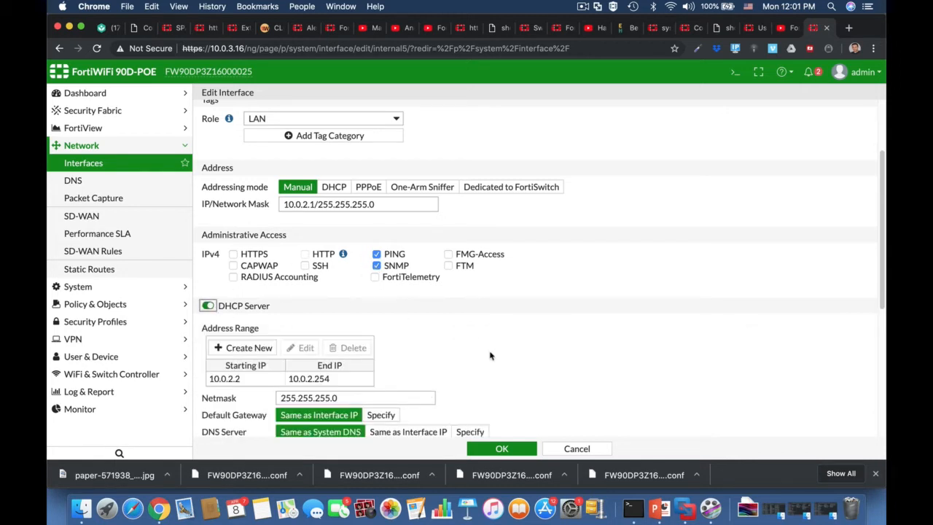
- Examine the DHCP address range and netmask and compare them with the interface's IP address
scroll(490, 356, "down", 3)
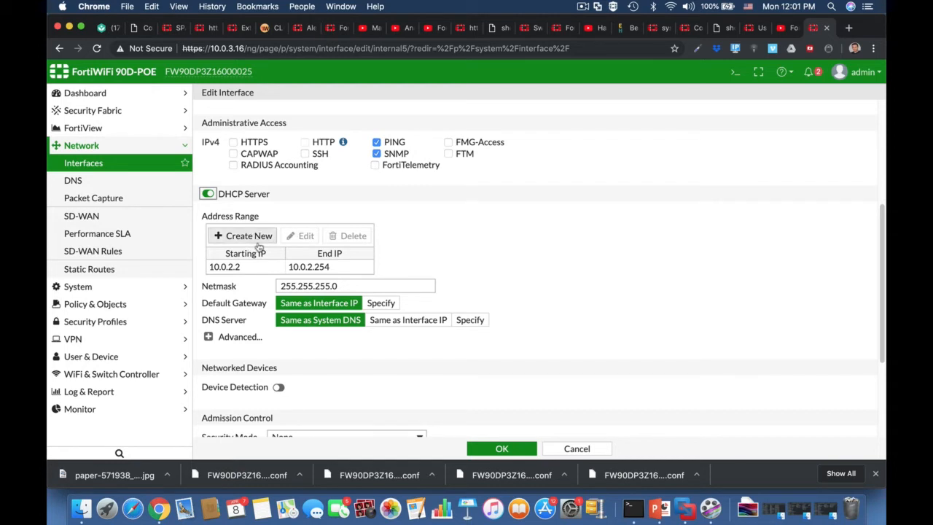
left_click(243, 271)
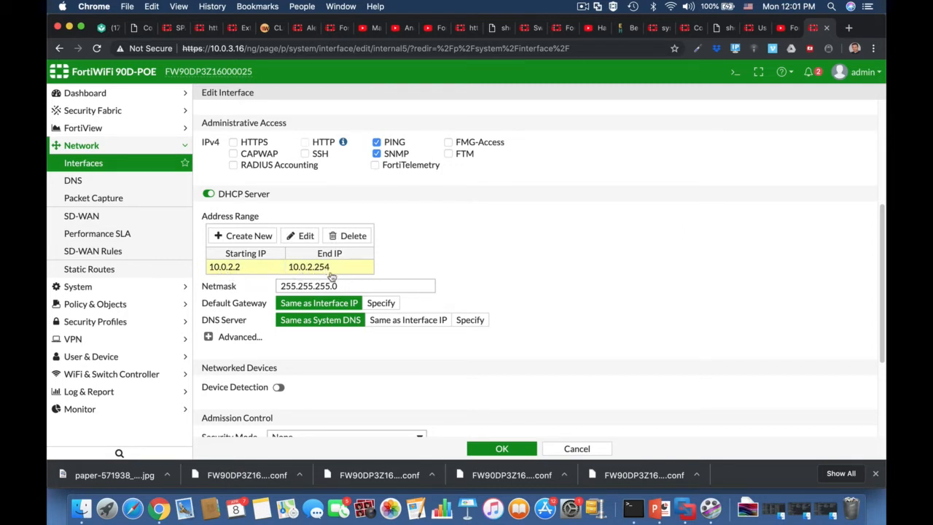
left_click(366, 286)
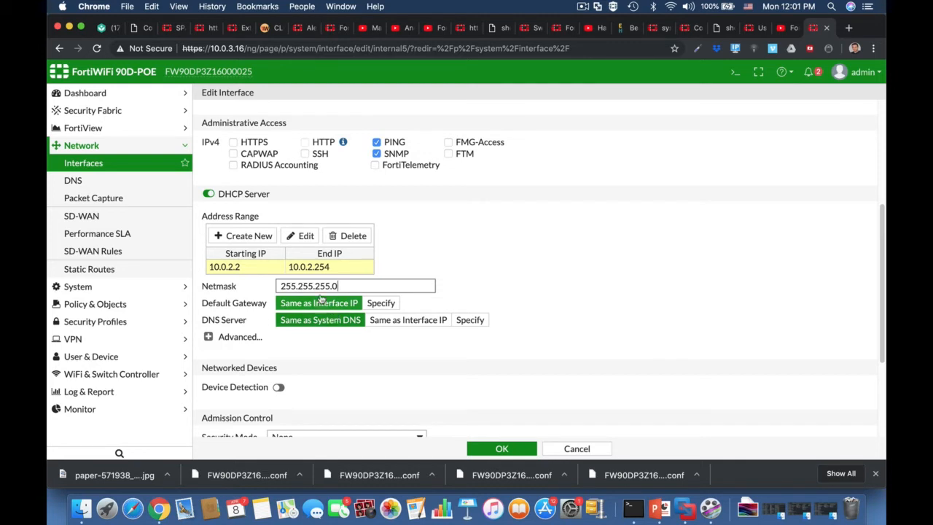
scroll(432, 179, "up", 3)
scroll(432, 179, "up", 1)
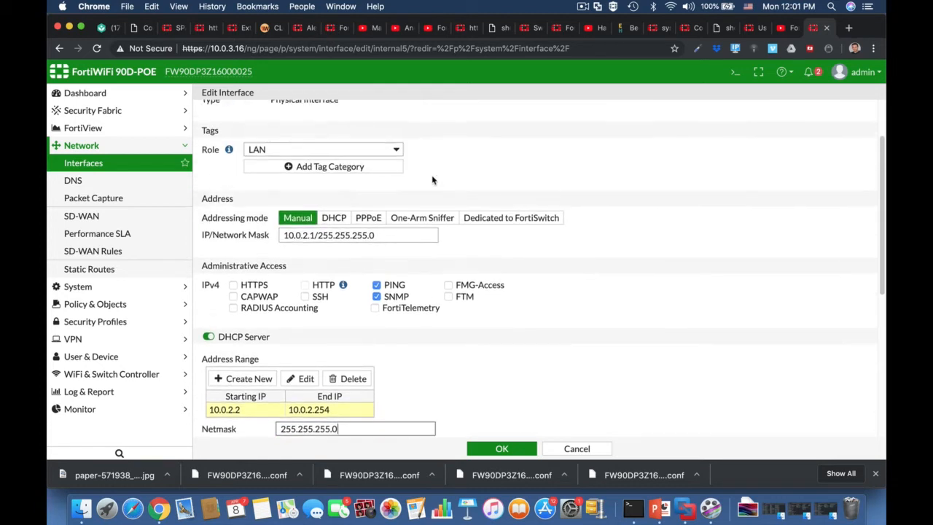
left_click(317, 235)
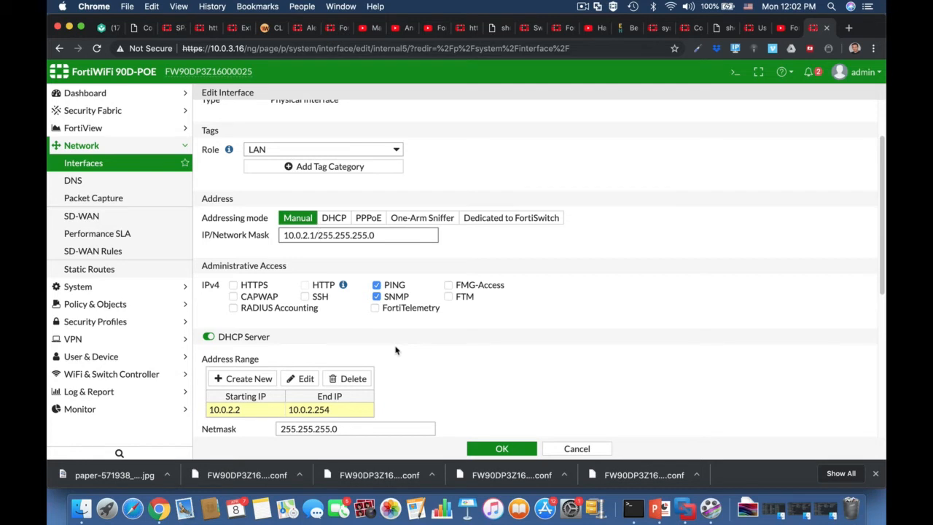
- Specify 8.8.8.8 as the DNS server handed out by the interface's DHCP server
scroll(396, 351, "down", 3)
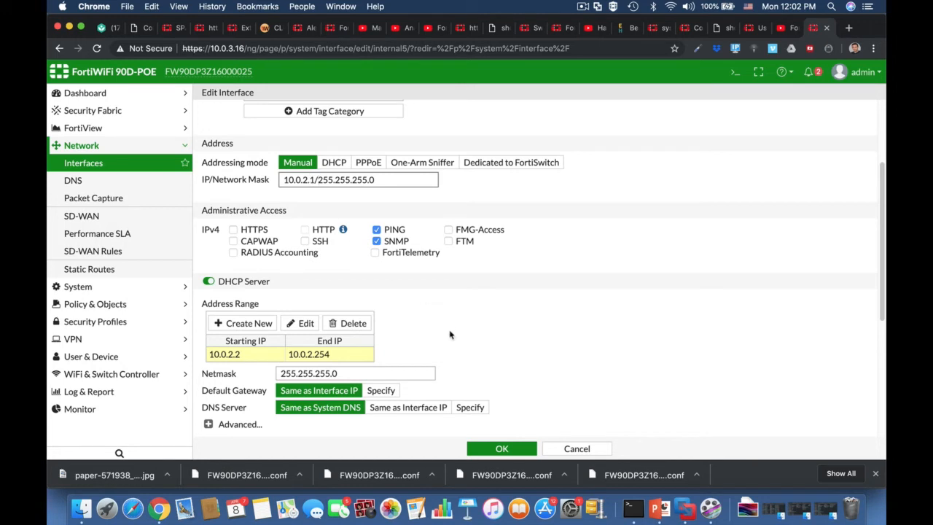
scroll(452, 335, "down", 3)
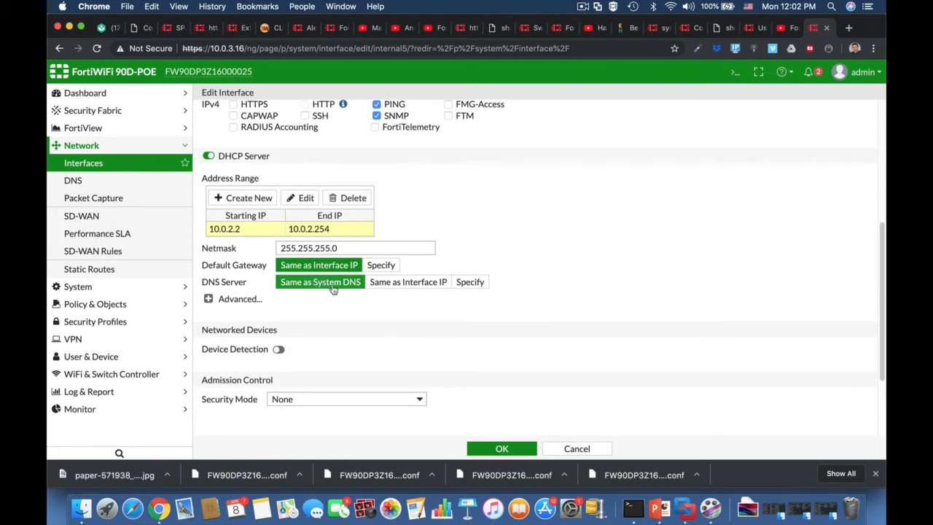
left_click(470, 283)
left_click(505, 283)
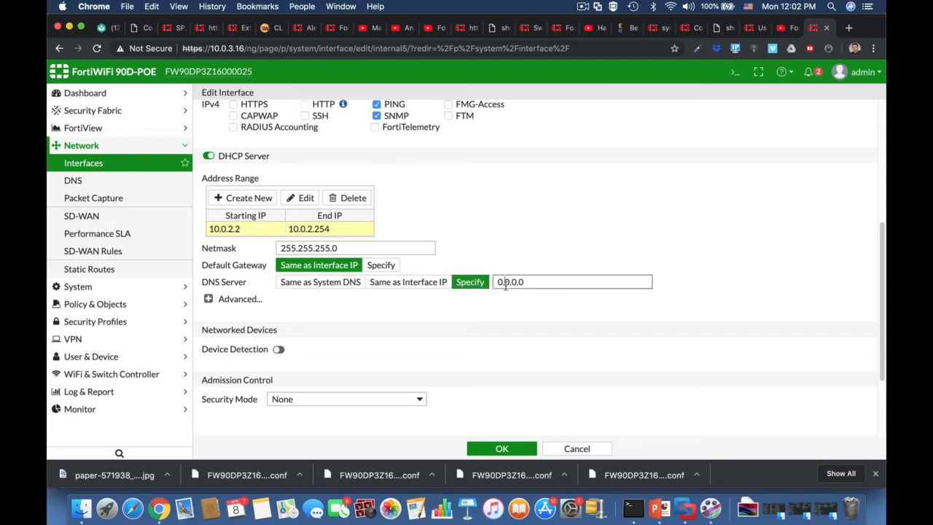
double_click(505, 283)
type("8.8.8.8")
left_click(463, 321)
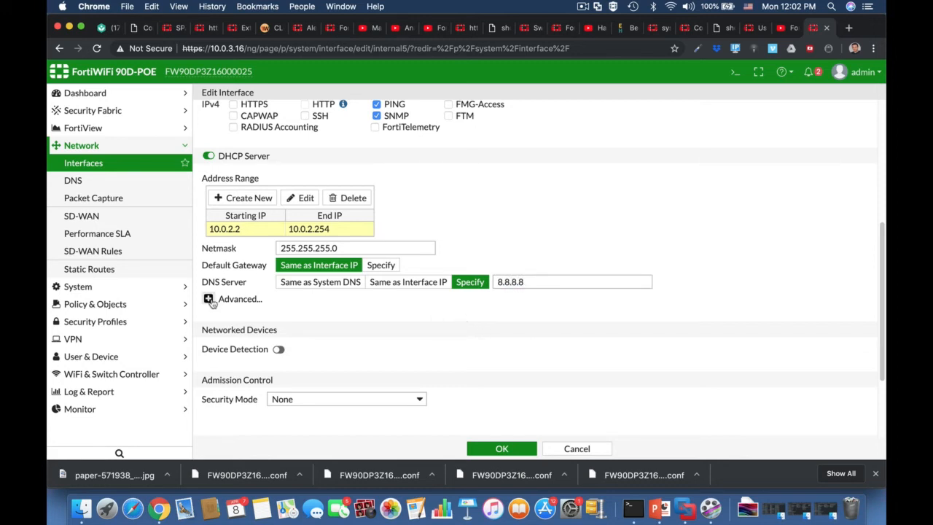
- Expand the advanced DHCP settings and add a Time Server entry to the additional DHCP options
left_click(237, 301)
scroll(463, 369, "down", 1)
scroll(464, 369, "down", 2)
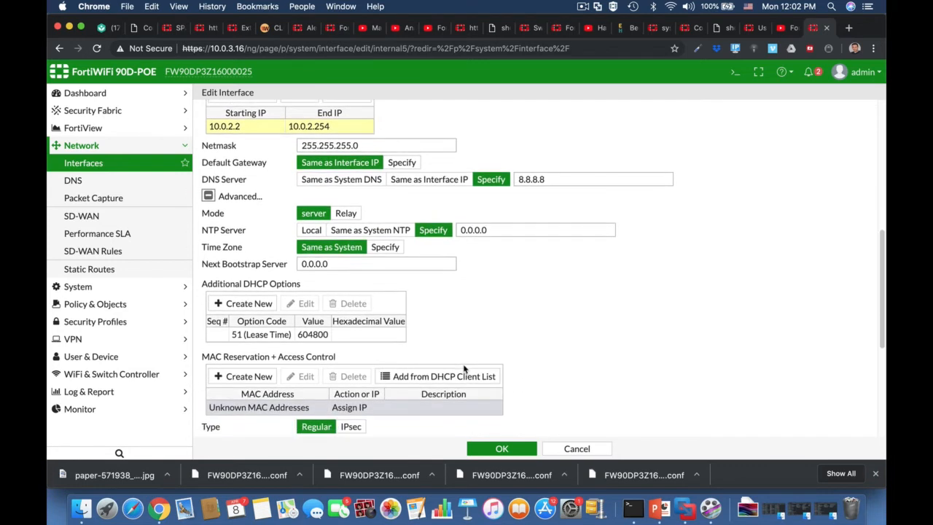
left_click(250, 305)
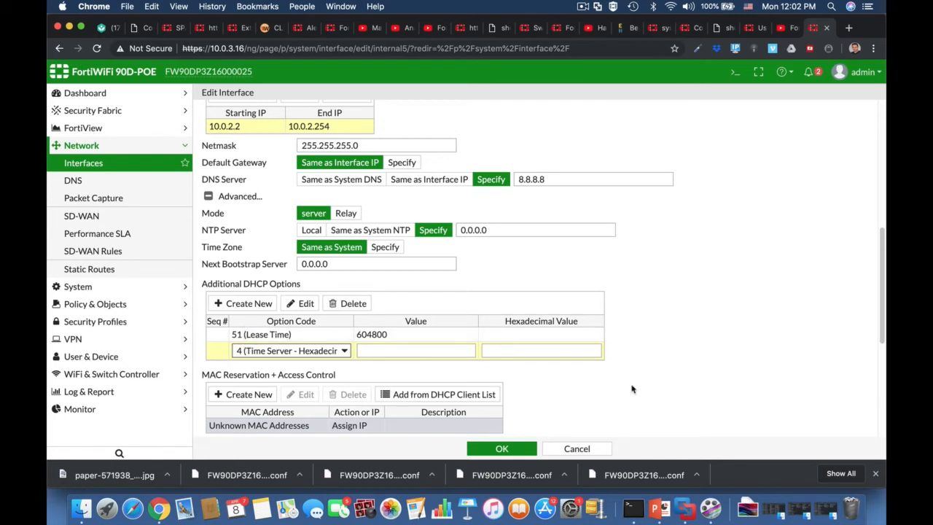
scroll(632, 388, "down", 5)
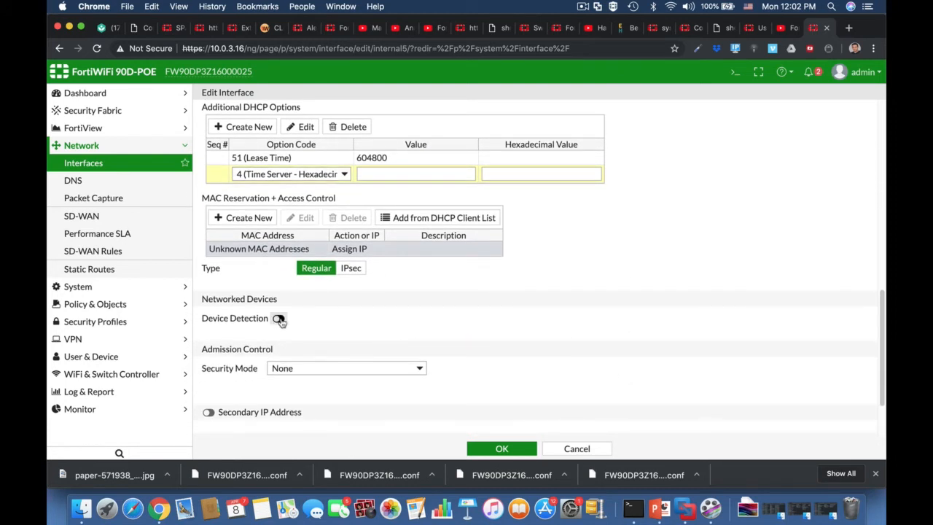
- Enable device detection and active scanning, and delete the empty Time Server entry from the additional DHCP options
left_click(280, 320)
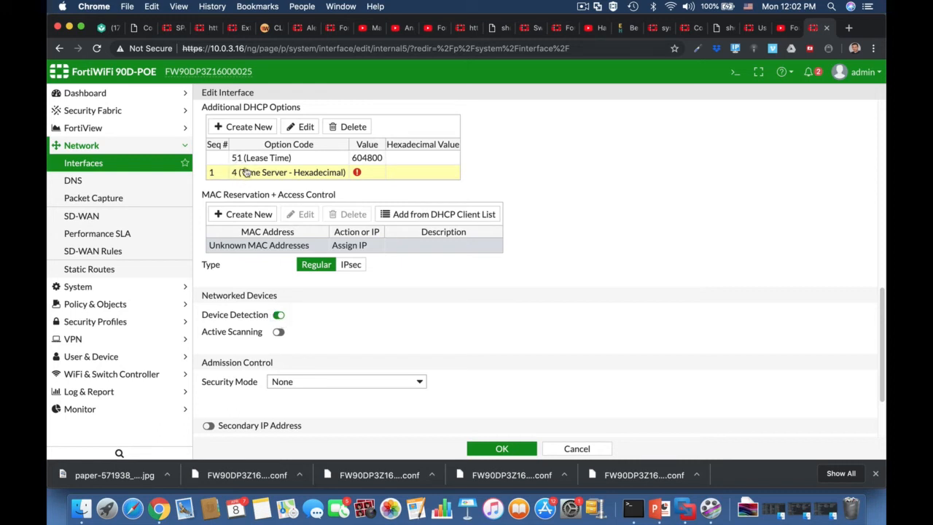
left_click(348, 128)
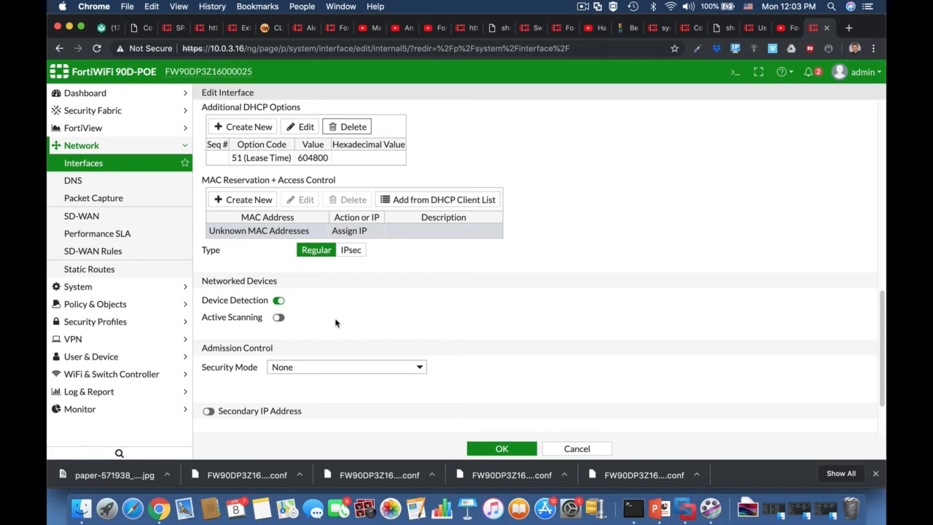
left_click(278, 317)
- Check the admission control security modes, keep None, and save the interface settings
scroll(520, 360, "down", 3)
left_click(378, 288)
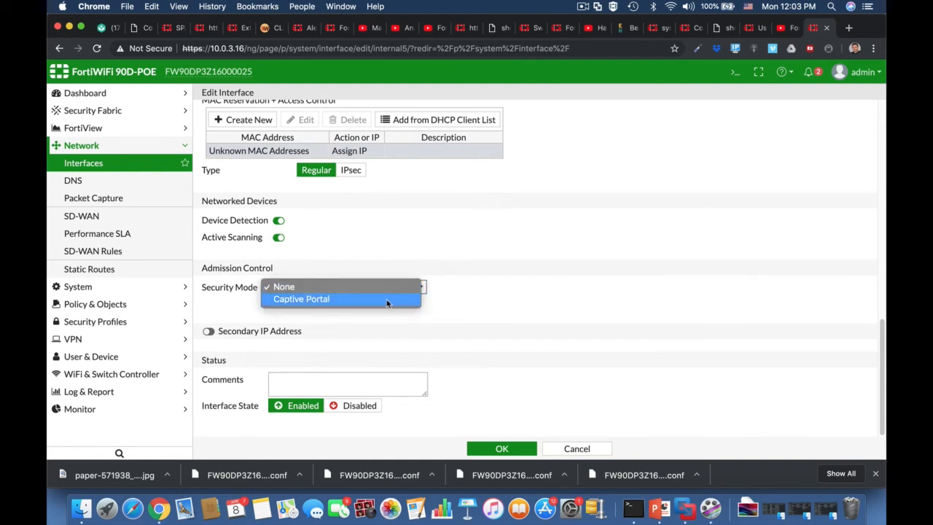
left_click(474, 273)
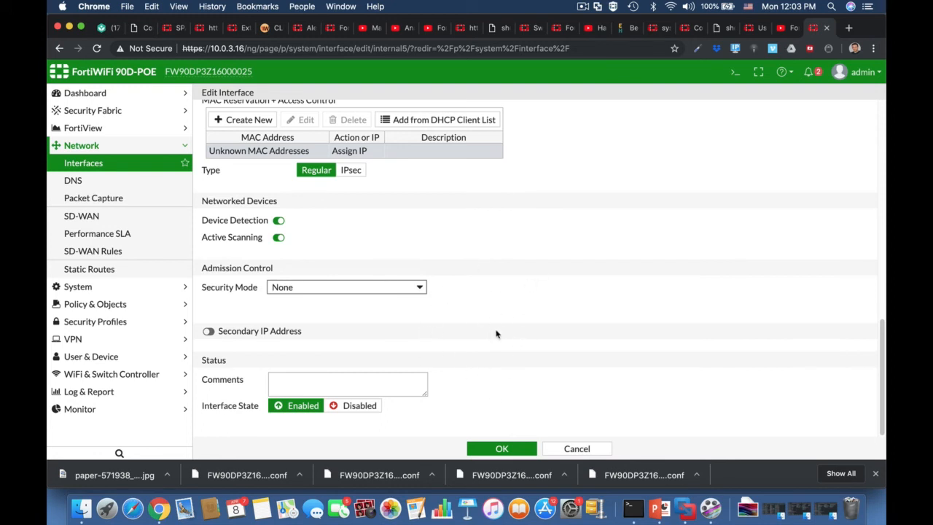
left_click(487, 452)
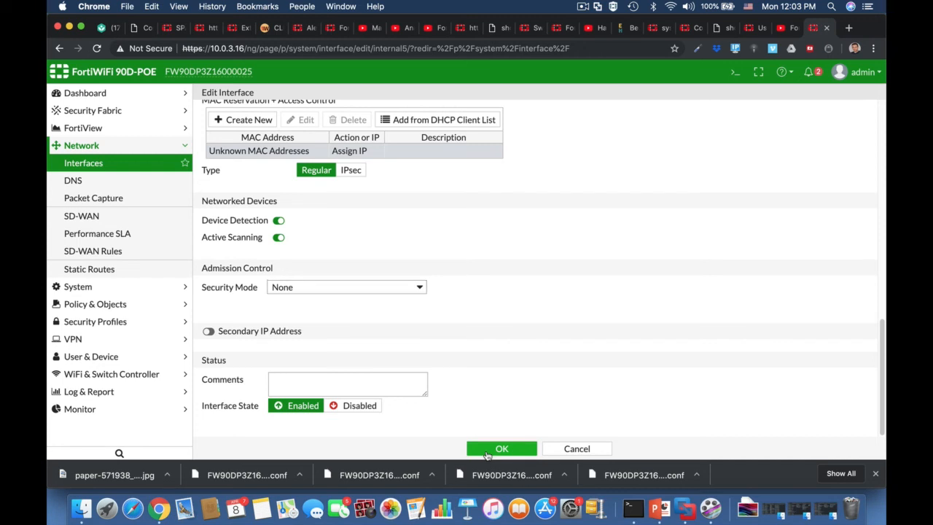